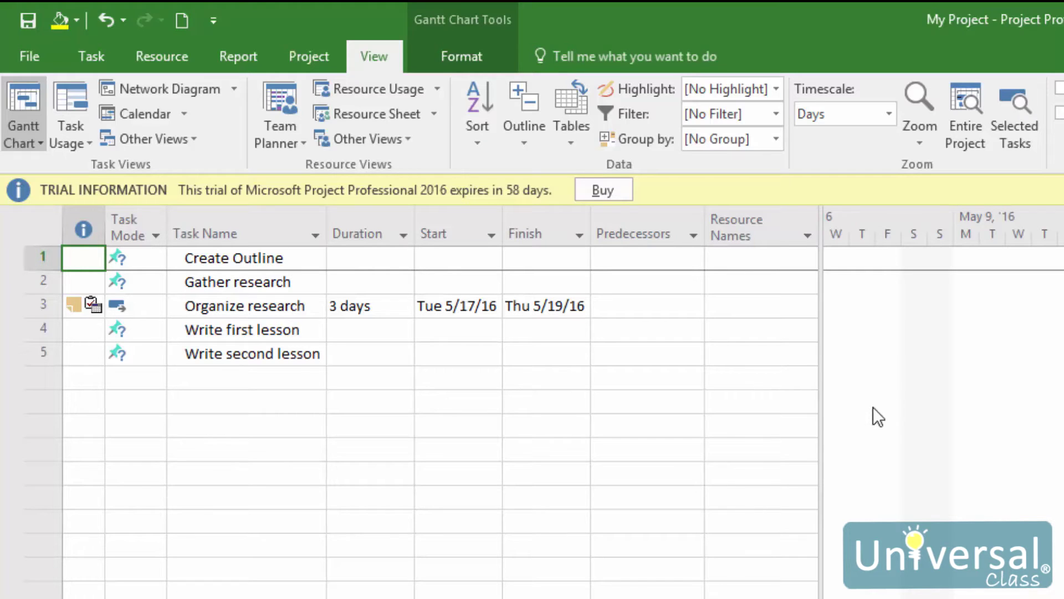
Step: Select the Create Outline task and bring up the Task ribbon's editing commands
click(247, 261)
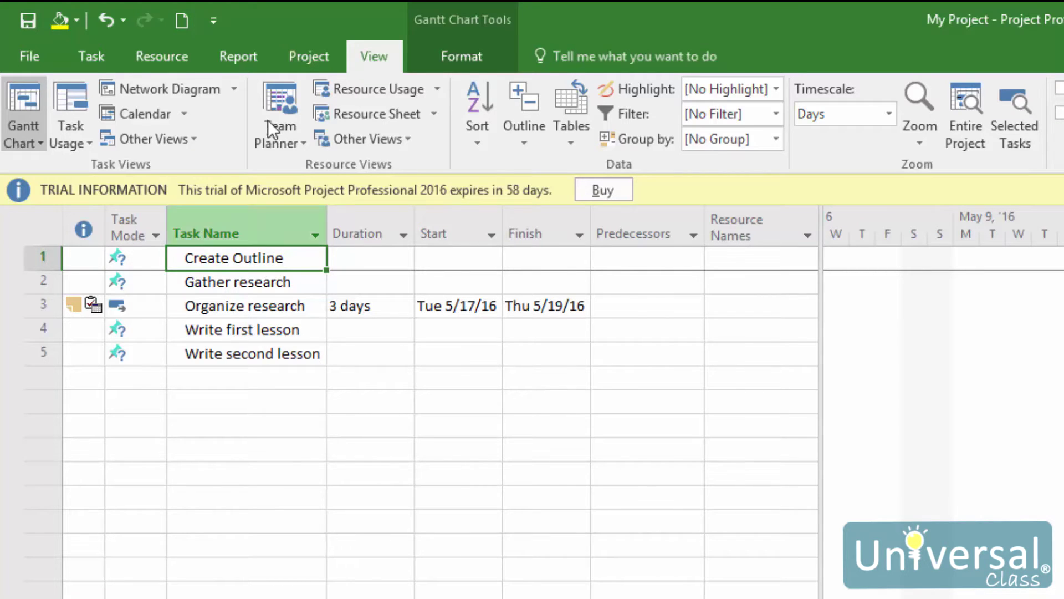
click(90, 57)
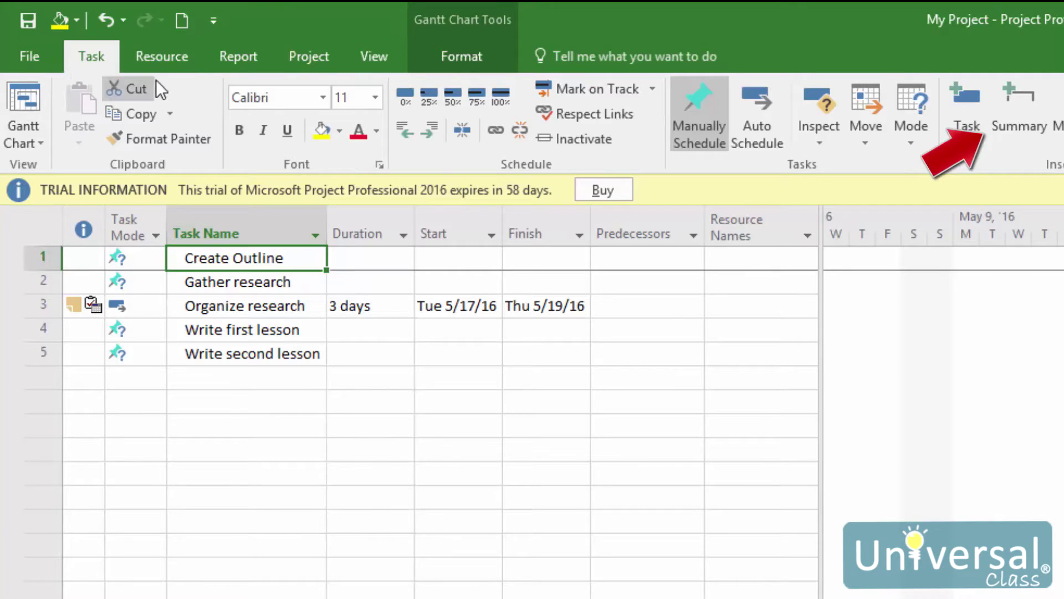
Step: Insert a summary task above Create Outline and name it 'Project 2016 Course'
click(1006, 88)
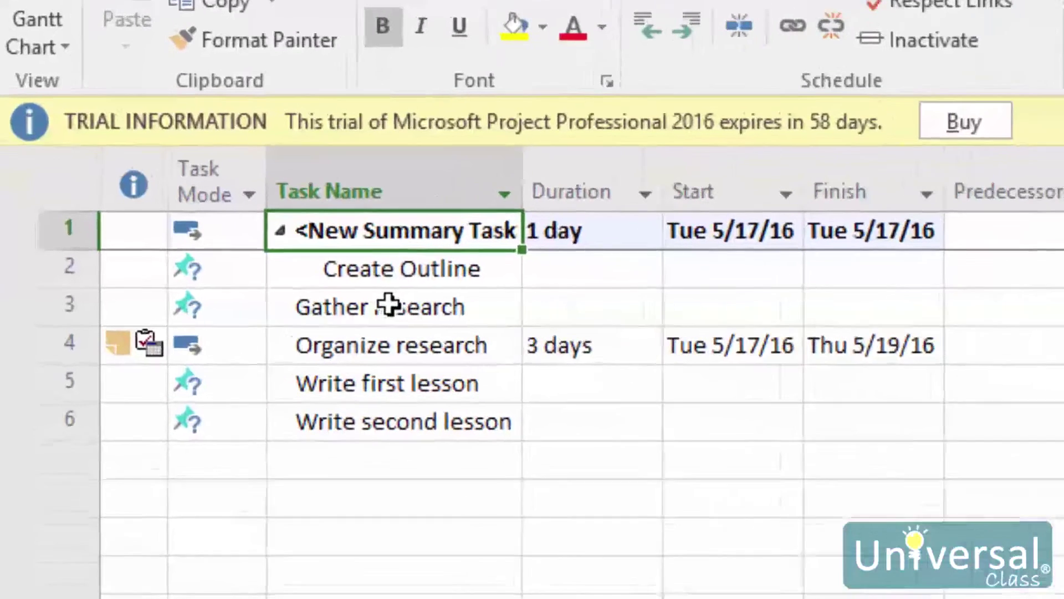
click(365, 230)
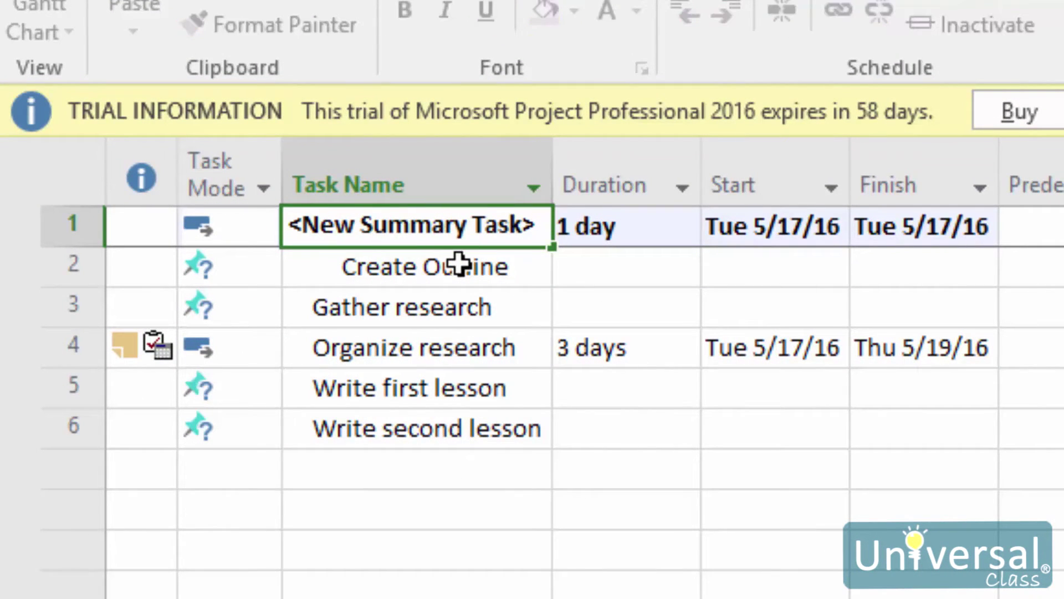
key(End)
key(shift+Home)
text(Proj)
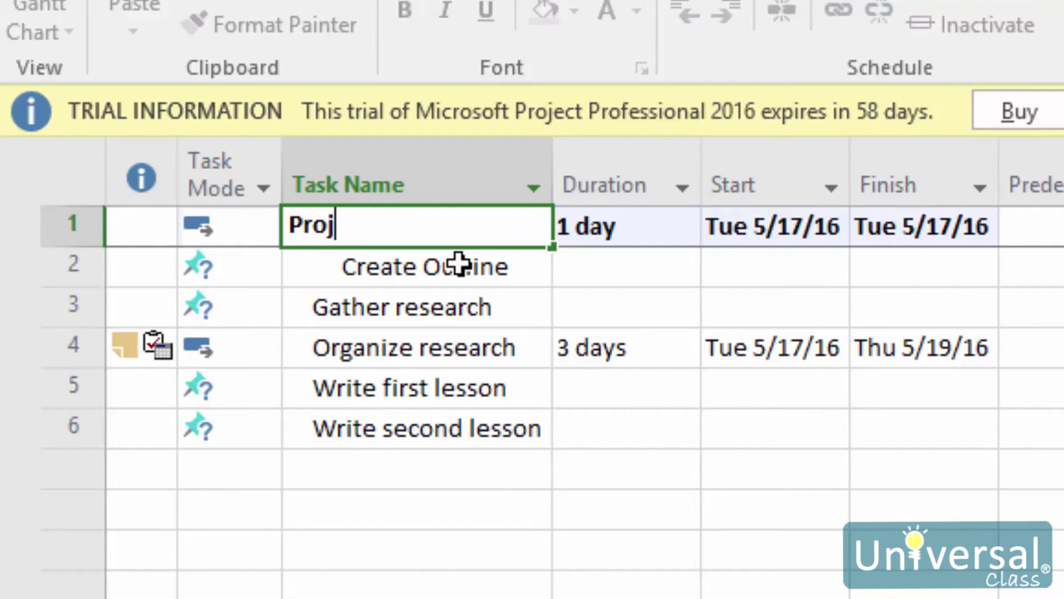
text(ect 2016 Course)
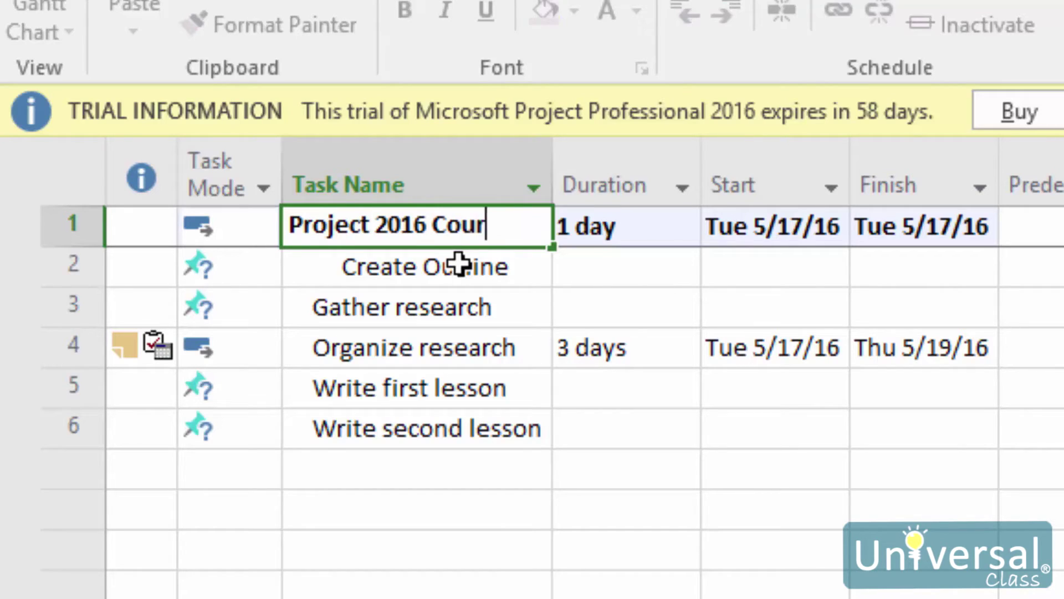
key(Return)
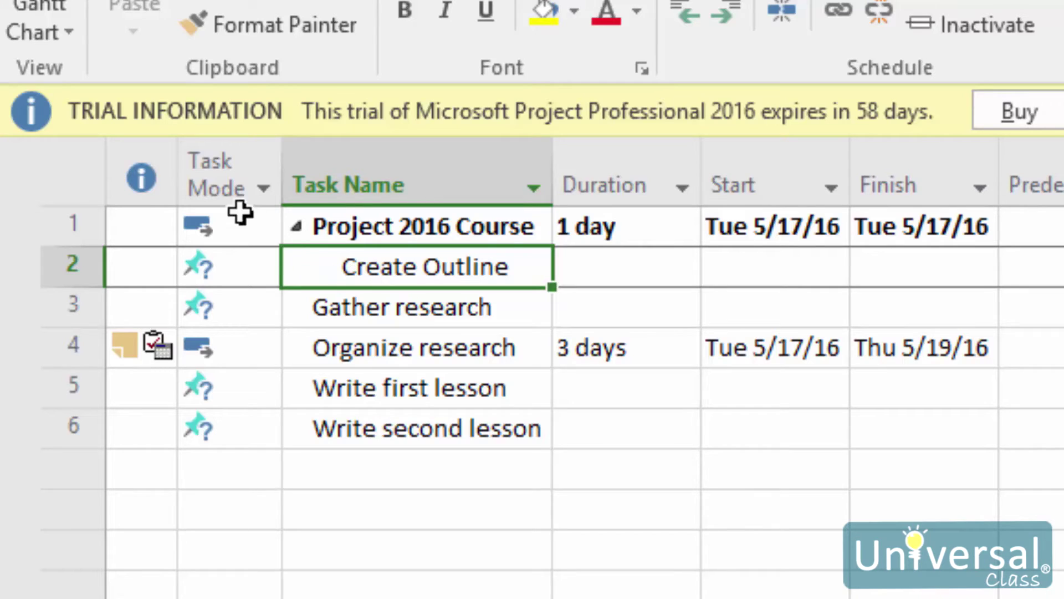
Step: Collapse and re-expand the Project 2016 Course summary, then select Gather research
click(295, 227)
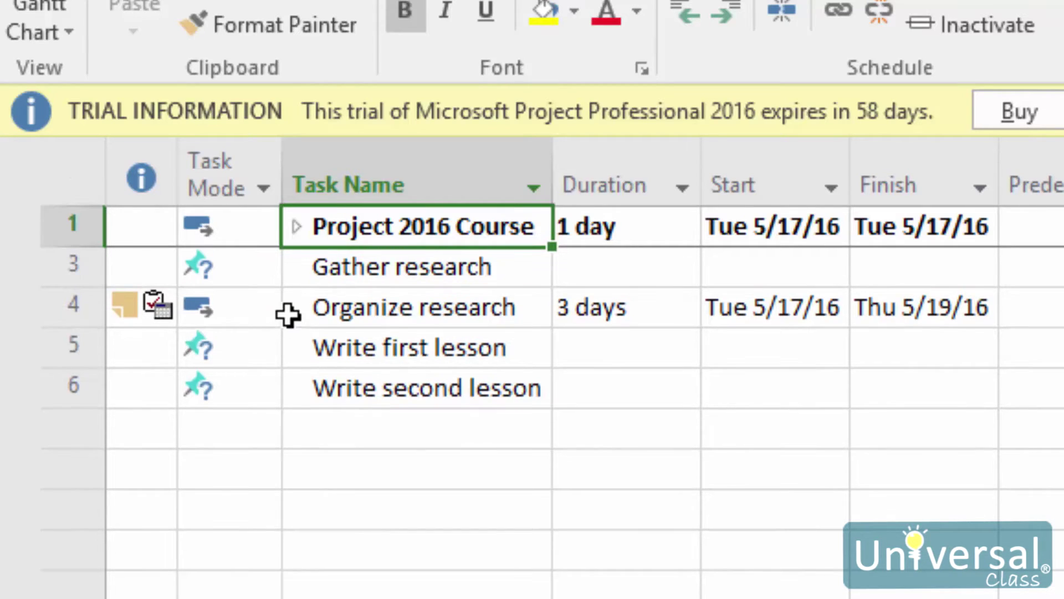
click(295, 226)
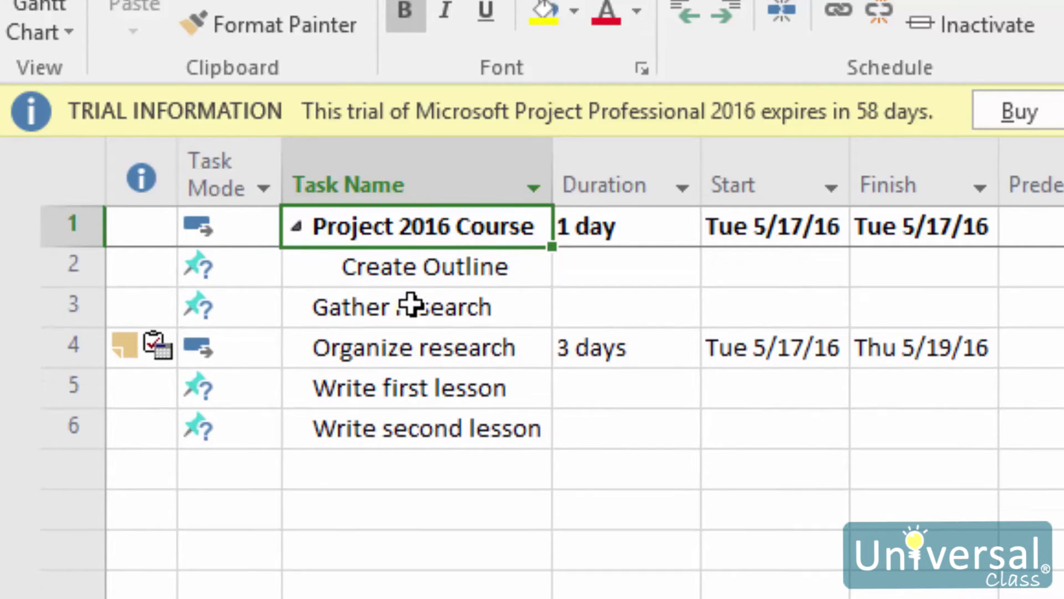
click(410, 304)
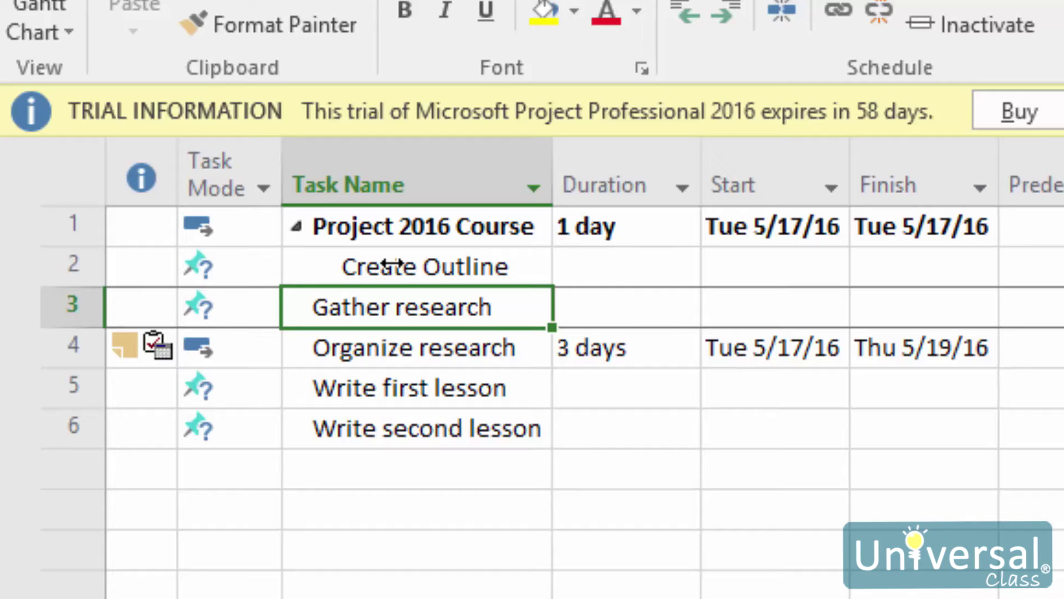
Step: Insert a new task named 'Research' above Create Outline
click(436, 262)
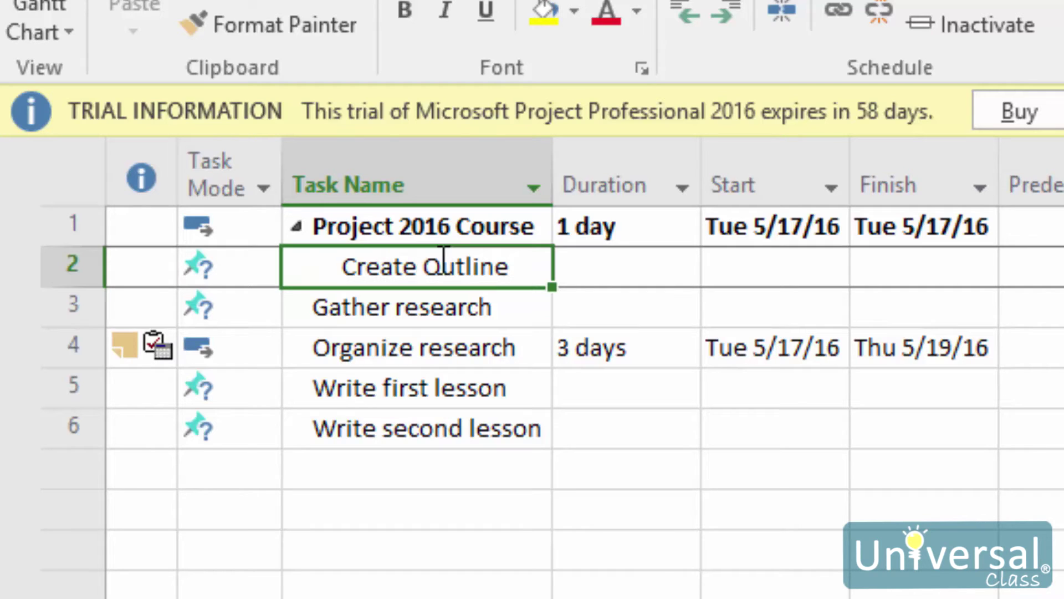
right_click(410, 270)
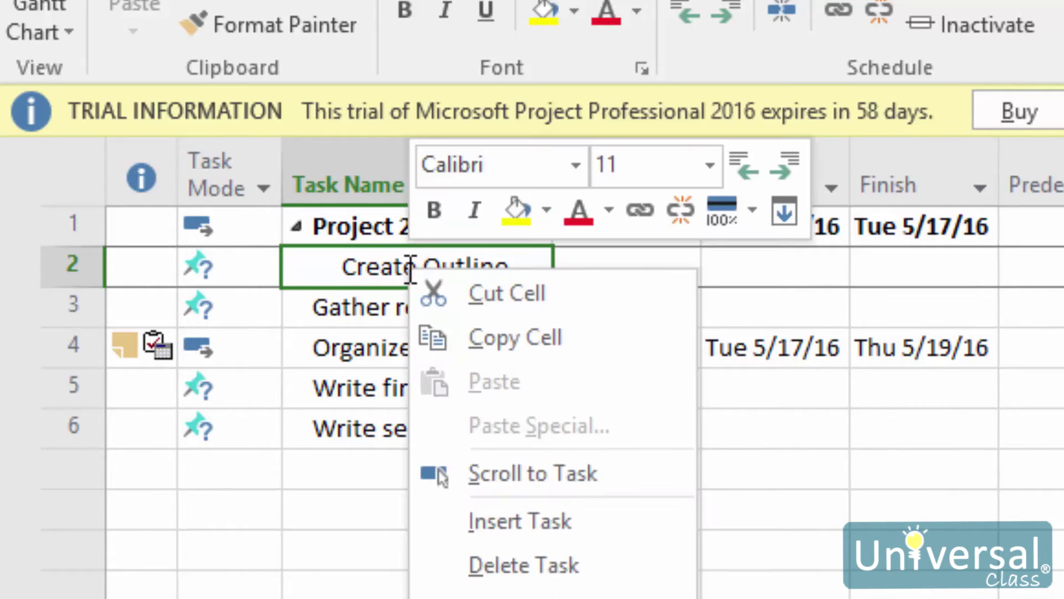
click(495, 524)
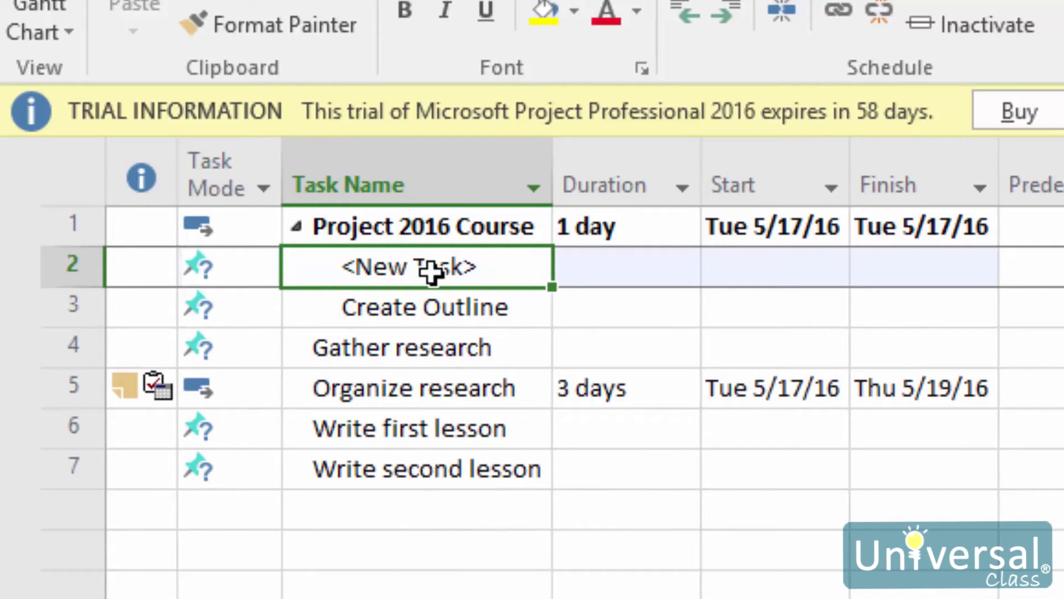
text(Research)
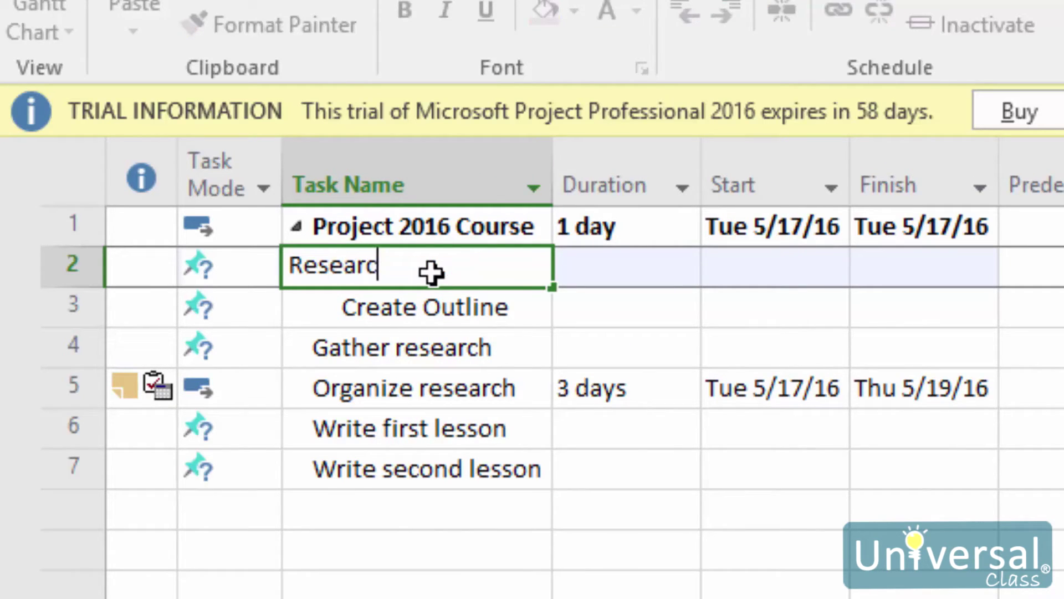
key(Return)
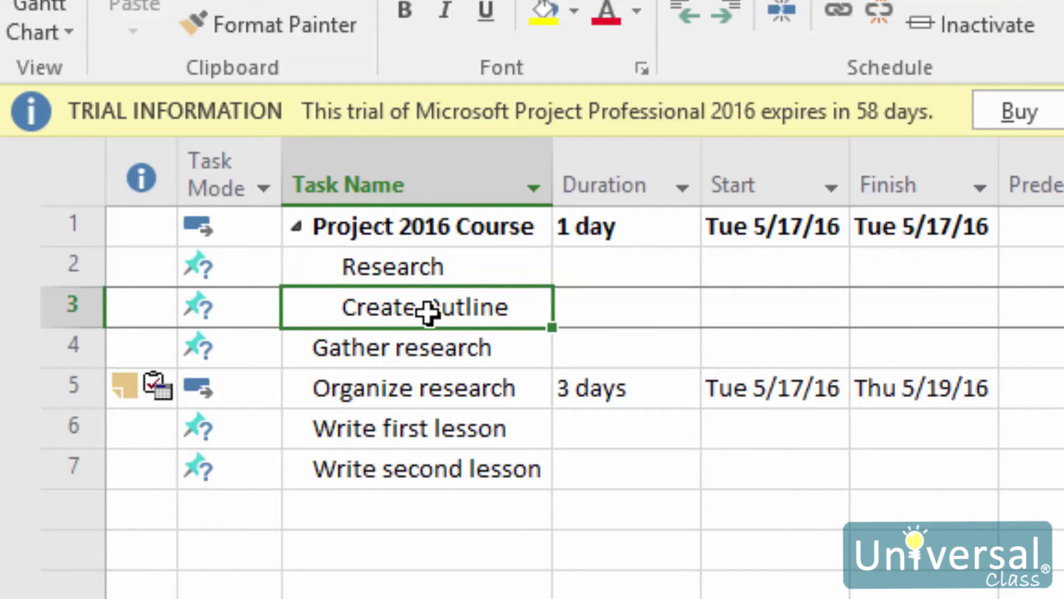
Step: Insert tasks 'Review what's new in Project 2016' and 'Discover need-to-know features in 2016' above Create Outline
right_click(424, 311)
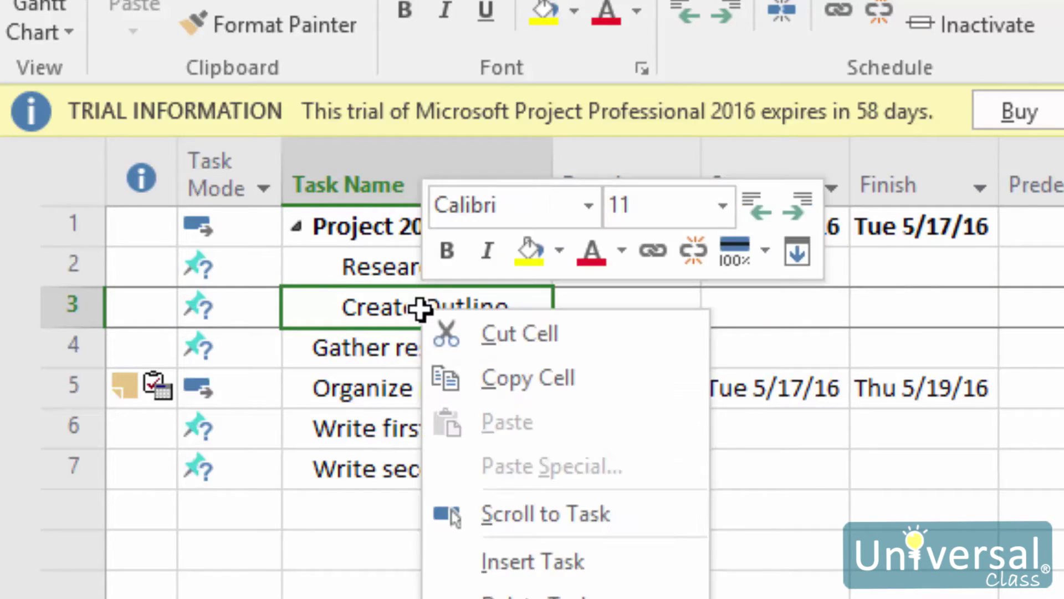
click(505, 562)
text(R)
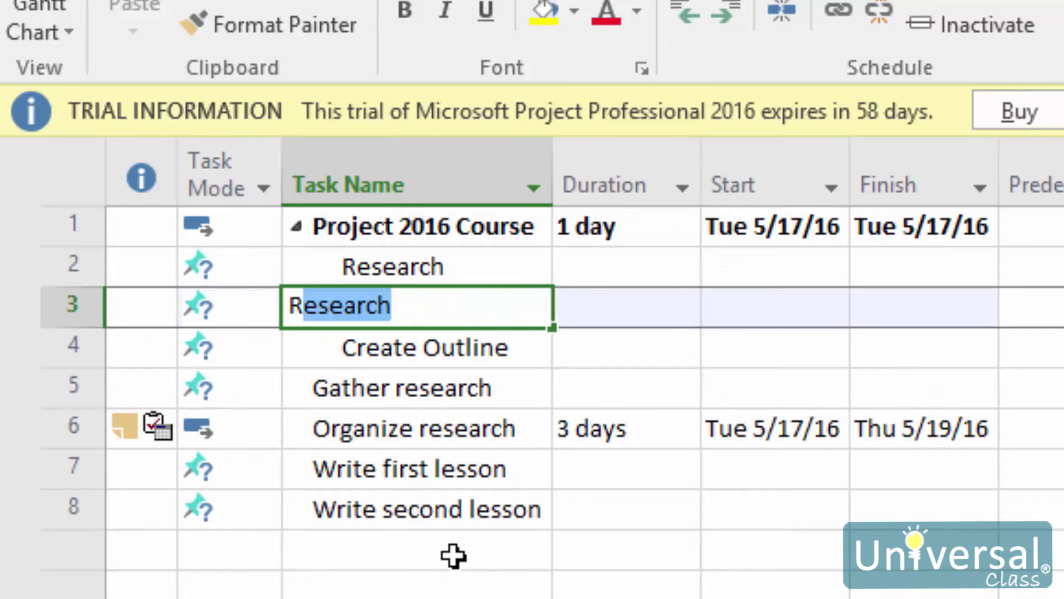
text(eview what's new in)
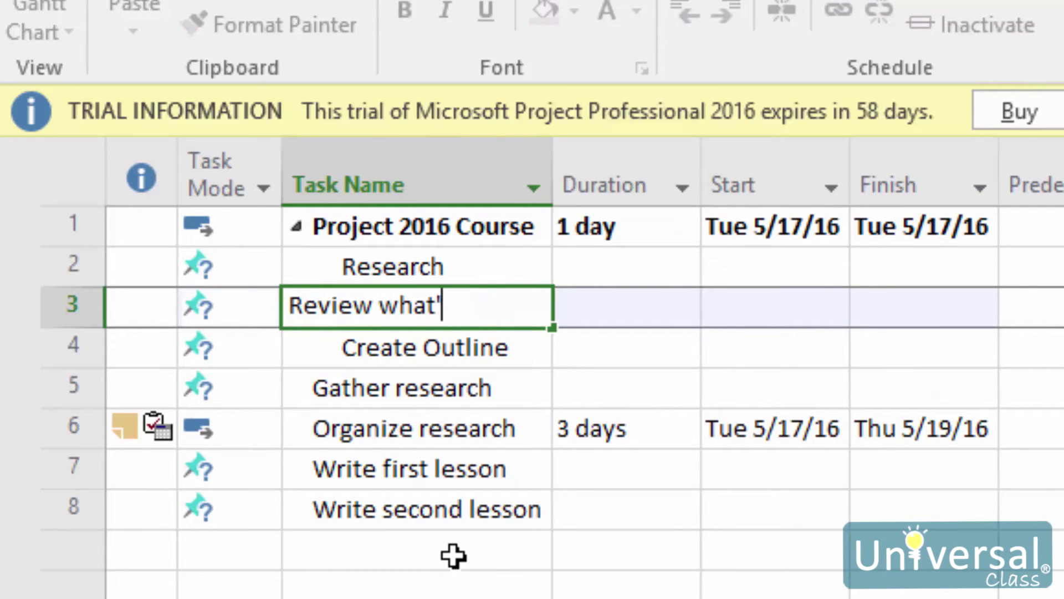
text( Project 2016)
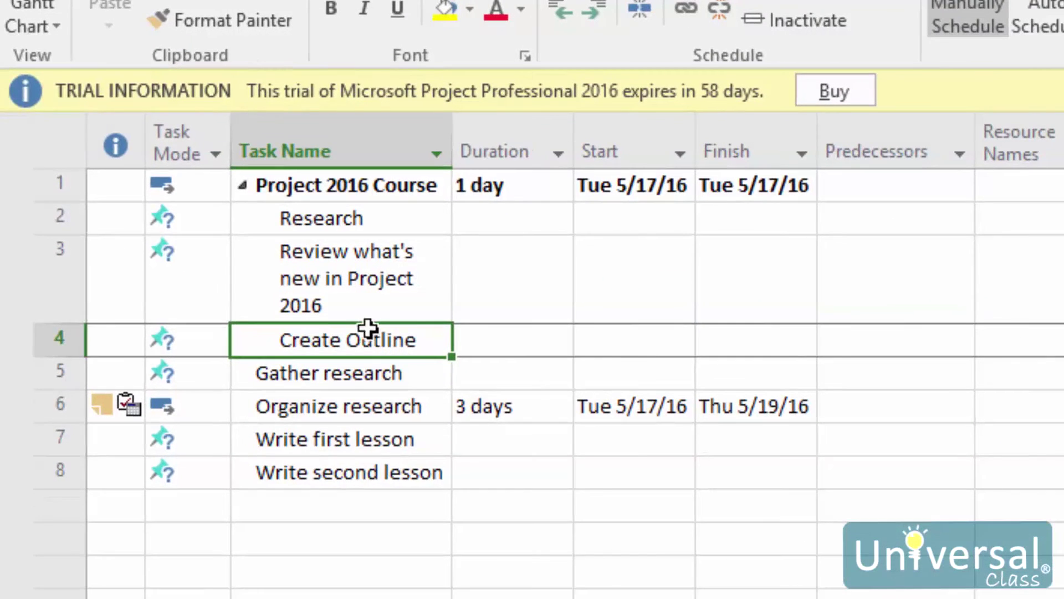
right_click(368, 334)
click(457, 533)
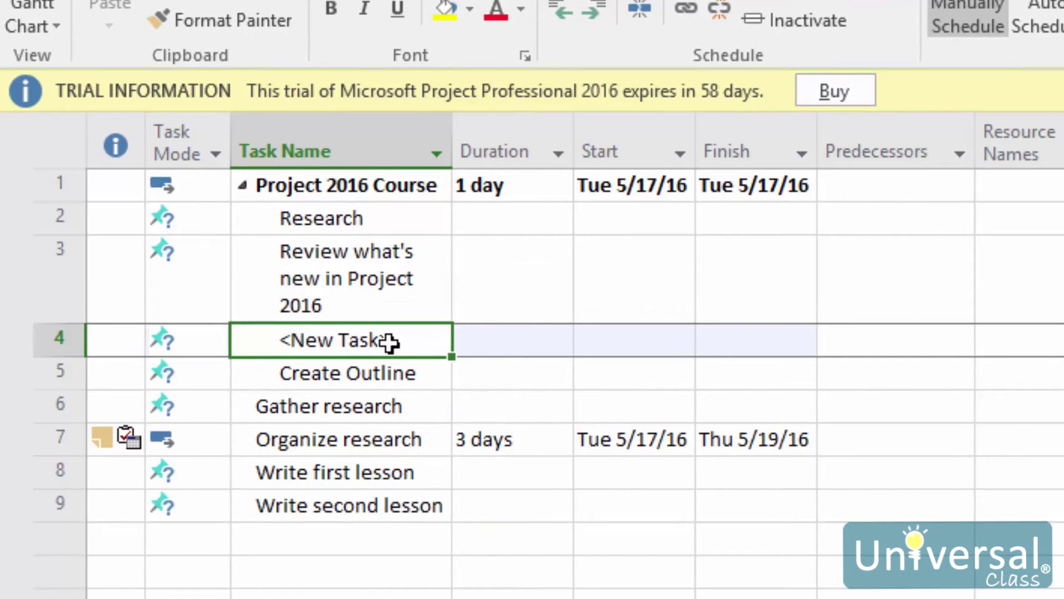
text(Discover need)
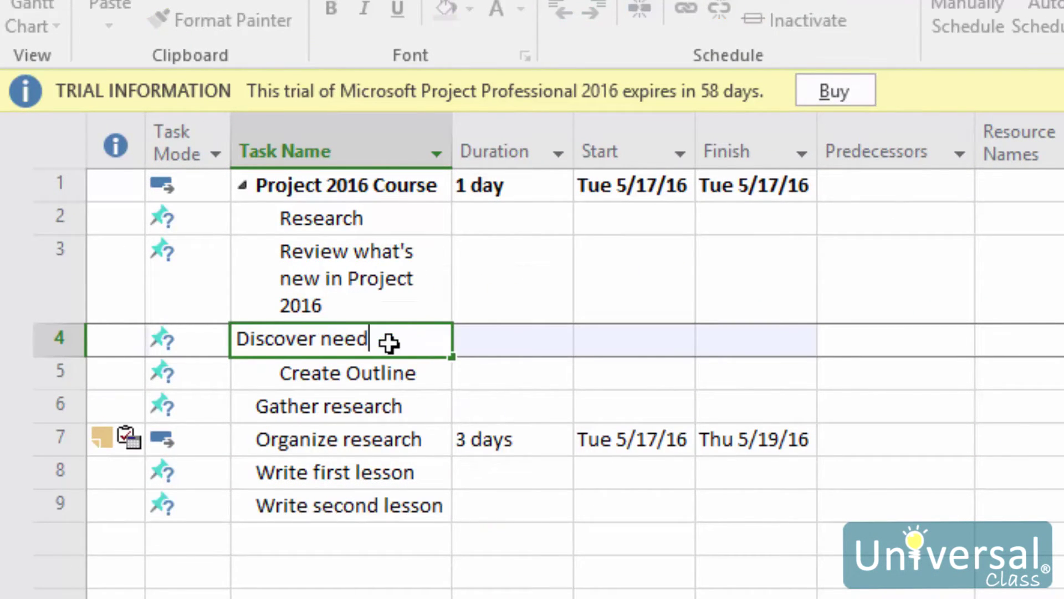
text(-to know feature)
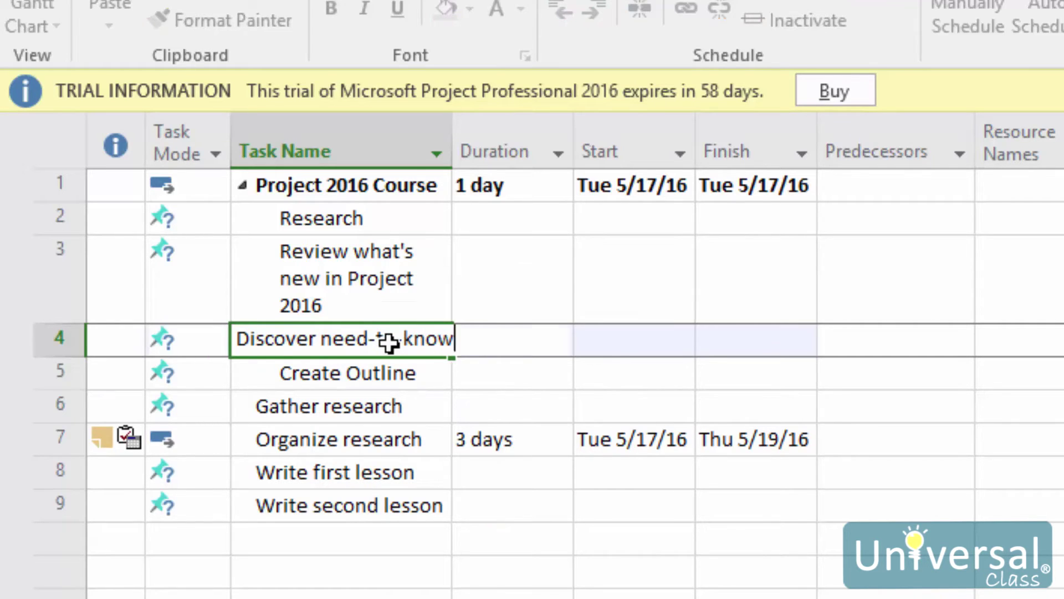
text(s in 2016)
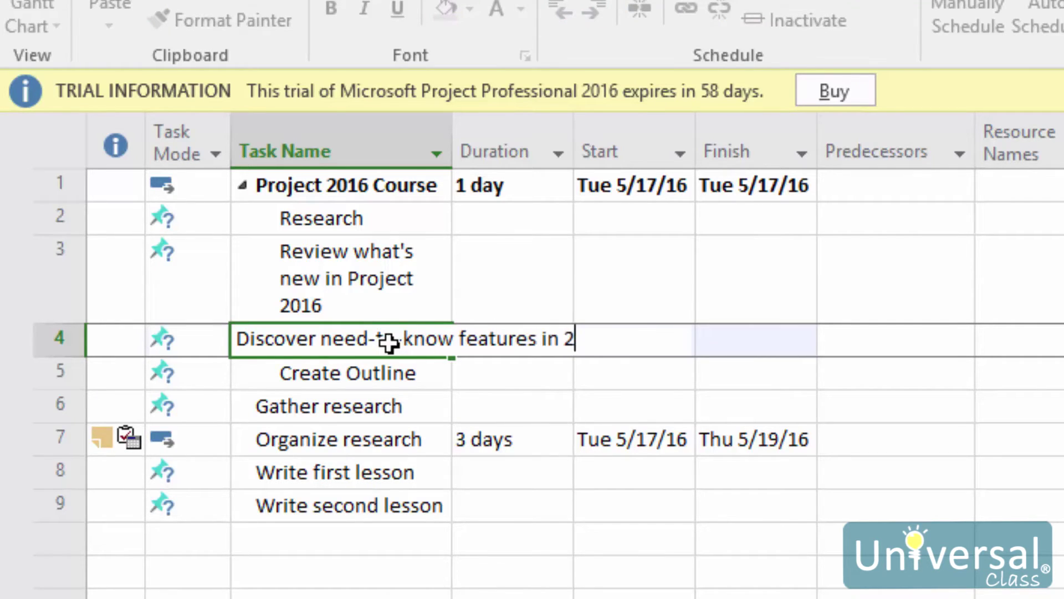
key(Return)
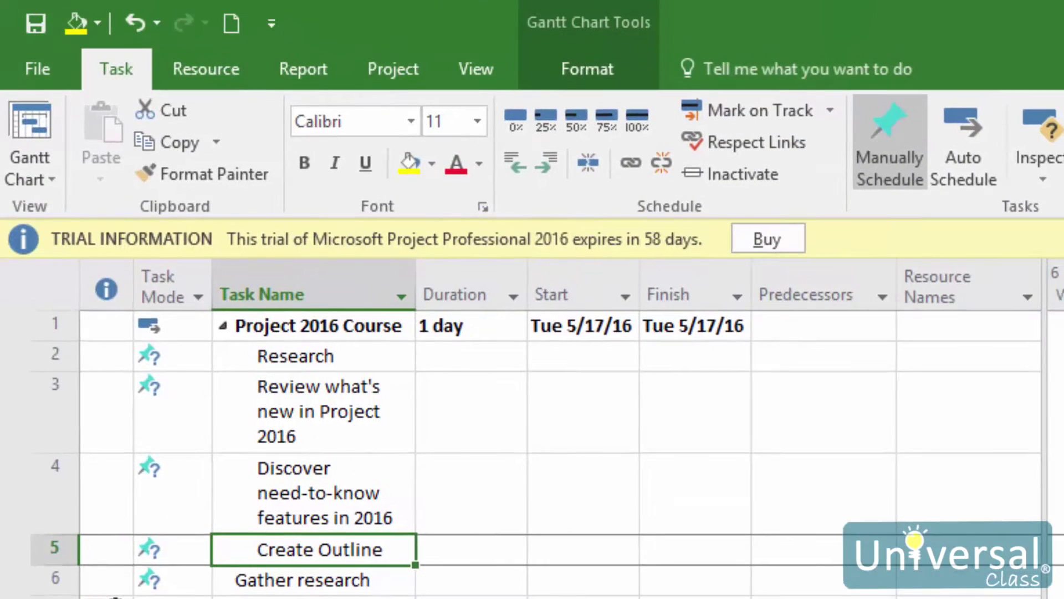
Step: Indent 'Review what's new in Project 2016' and 'Discover need-to-know features in 2016' under Research
click(291, 435)
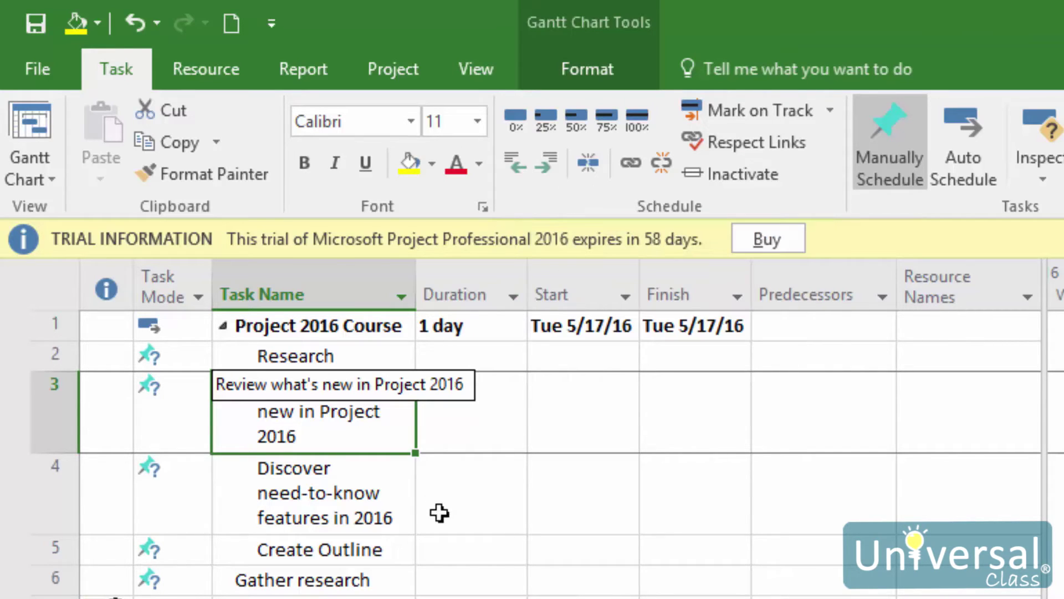
click(554, 165)
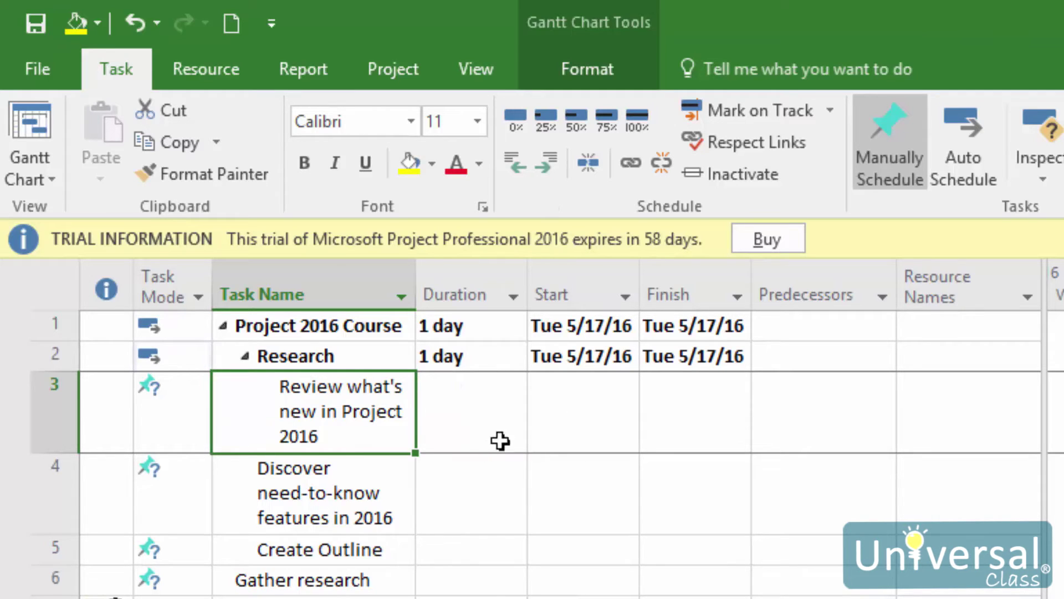
click(306, 474)
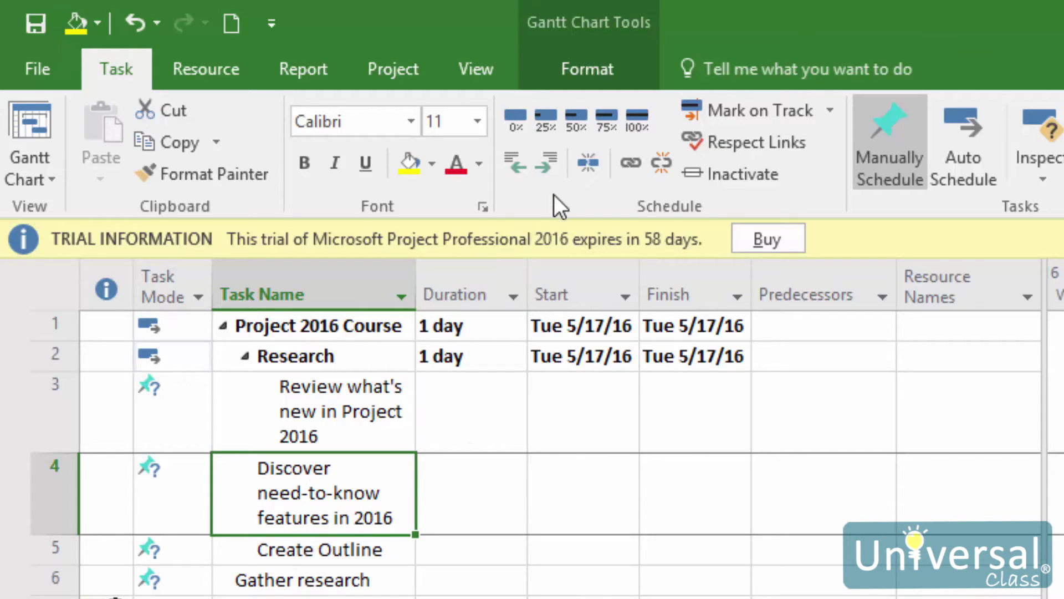
click(556, 173)
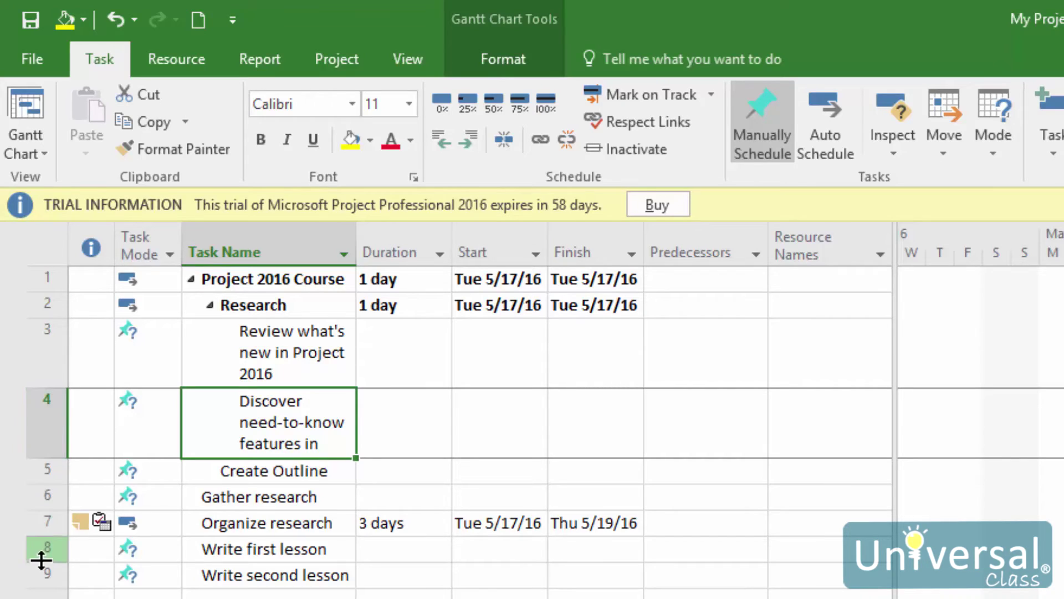
click(47, 470)
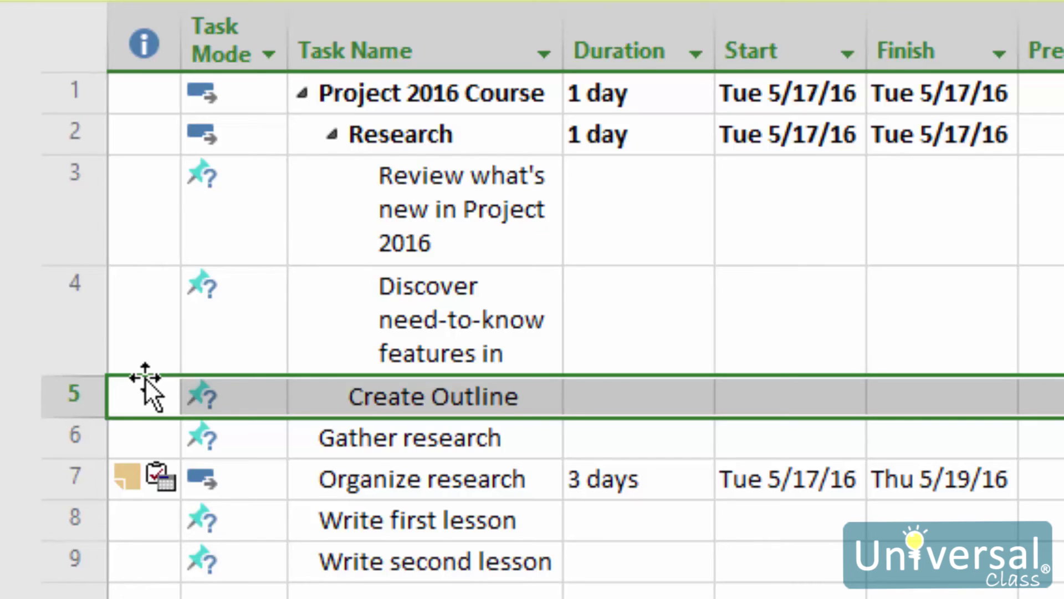
click(146, 479)
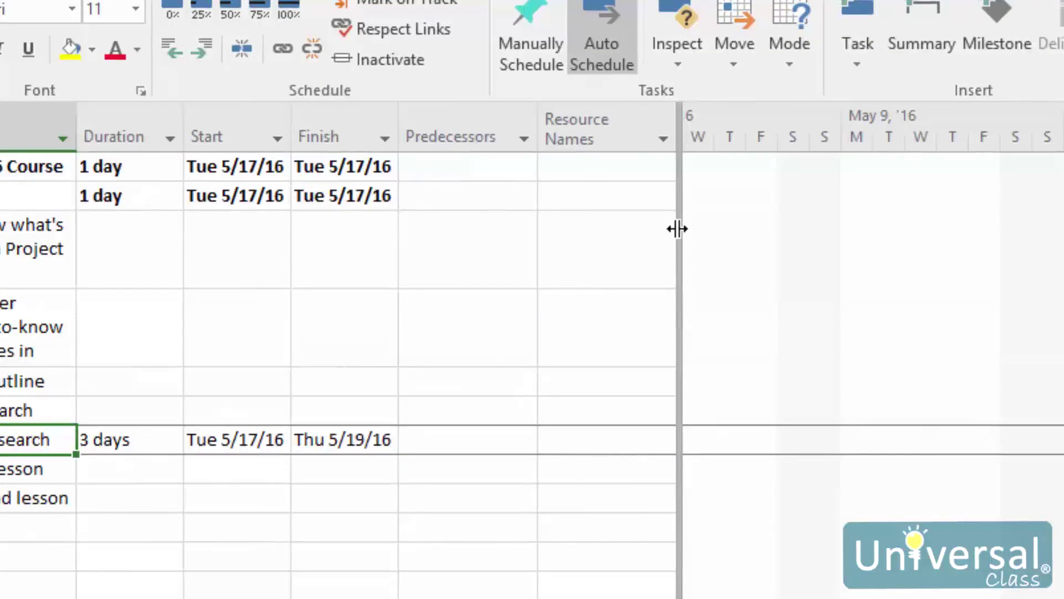
Step: Add a WBS column to the task table (Project 2016 Course 1, Research 1.1), then show the Project ribbon
drag(731, 228, 943, 224)
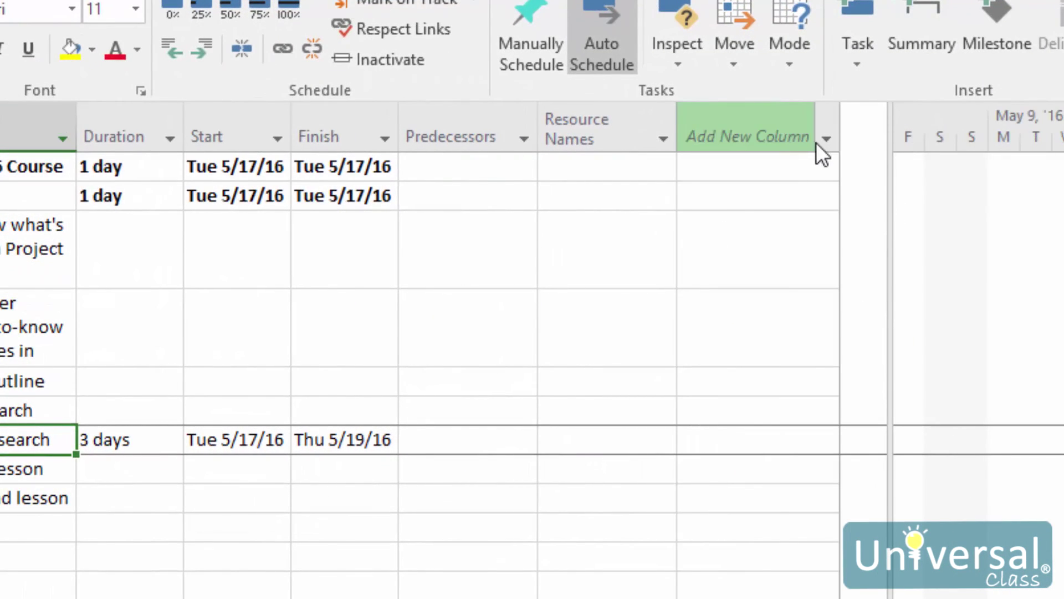
click(781, 137)
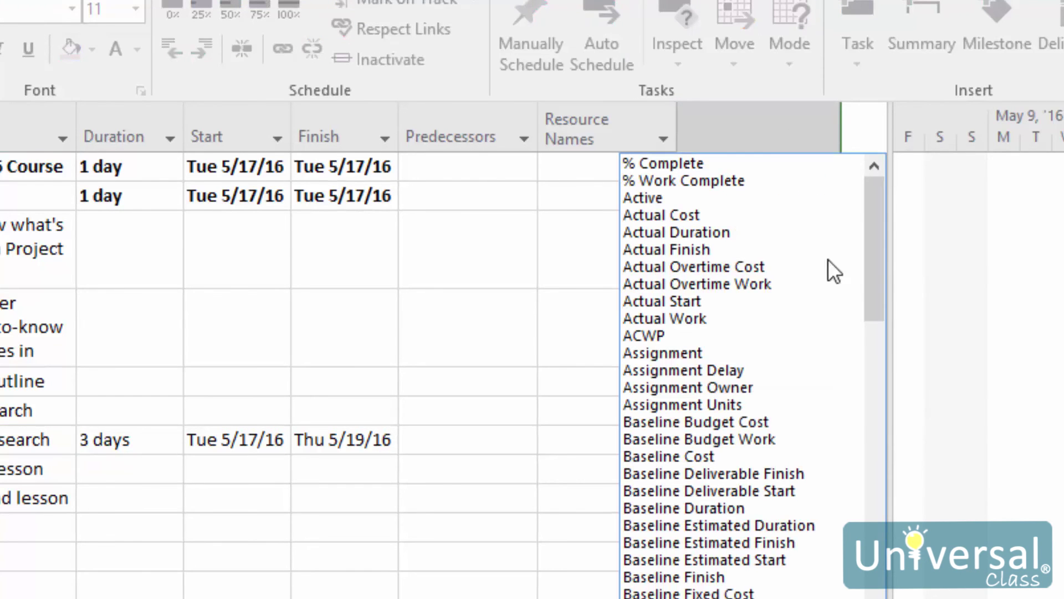
drag(880, 221, 883, 476)
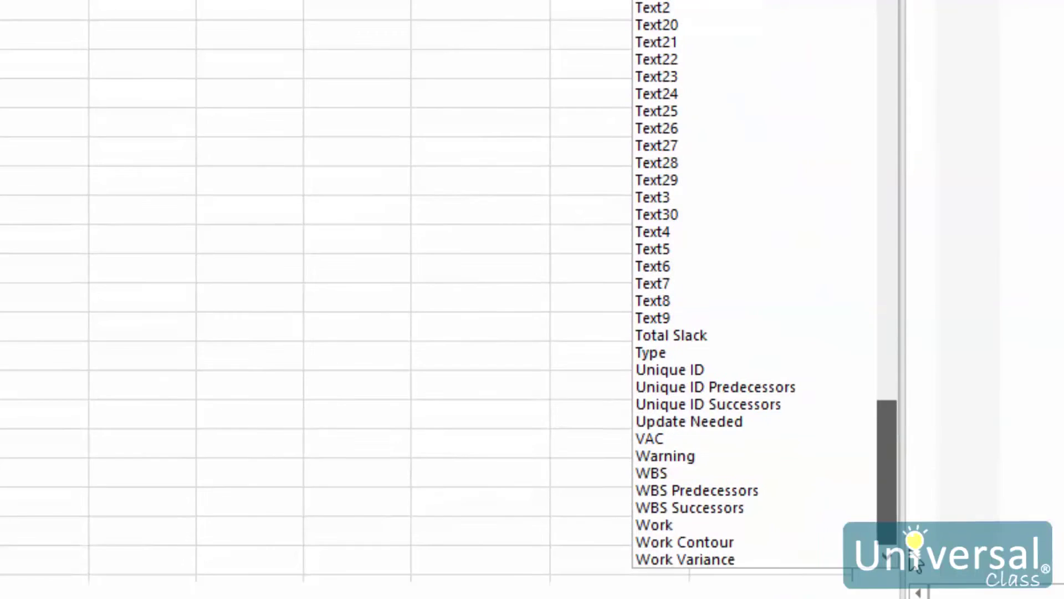
click(663, 473)
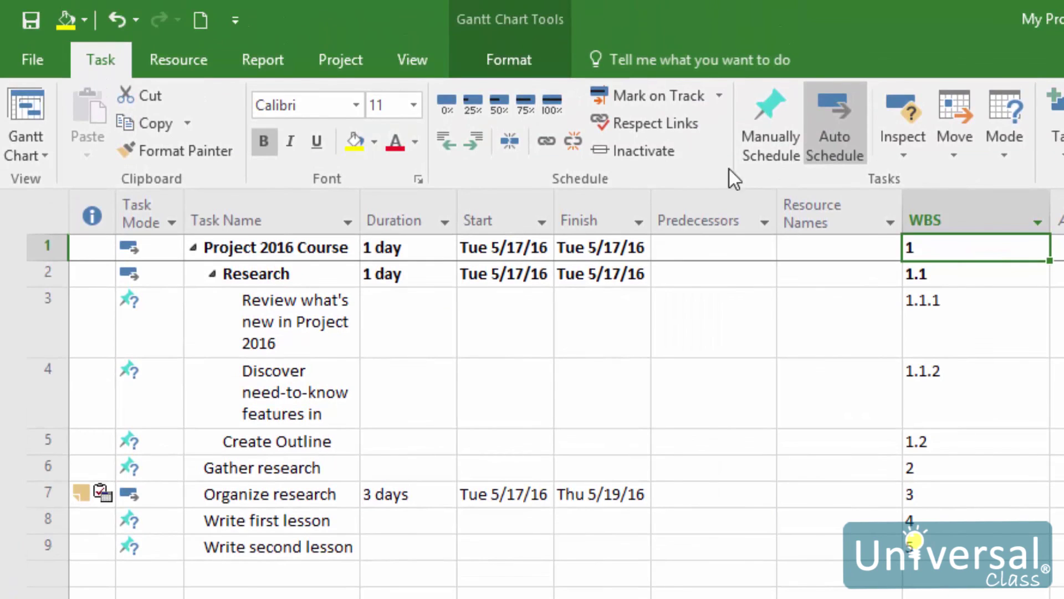
click(323, 57)
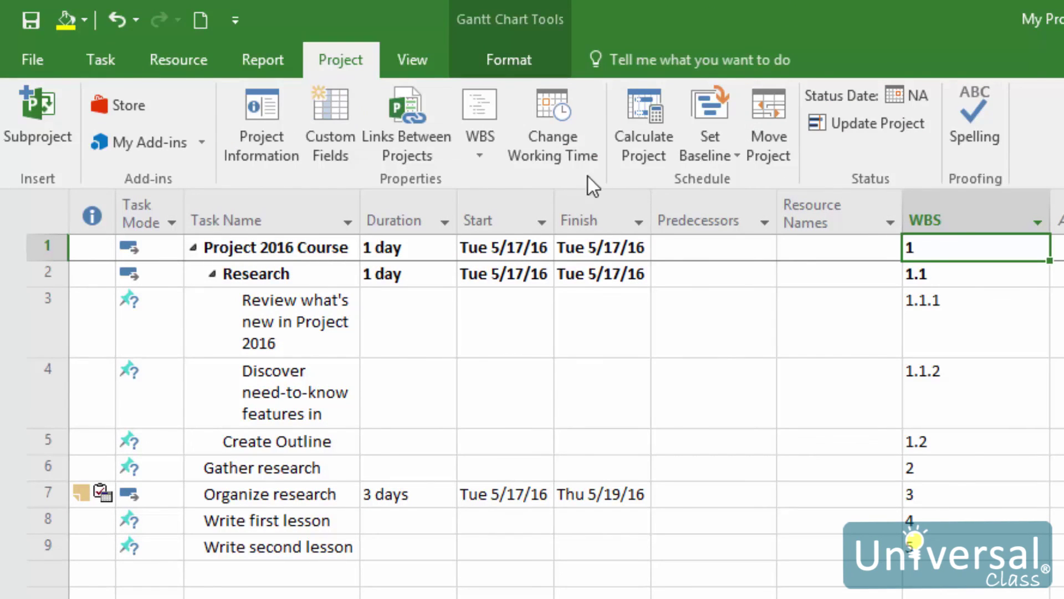